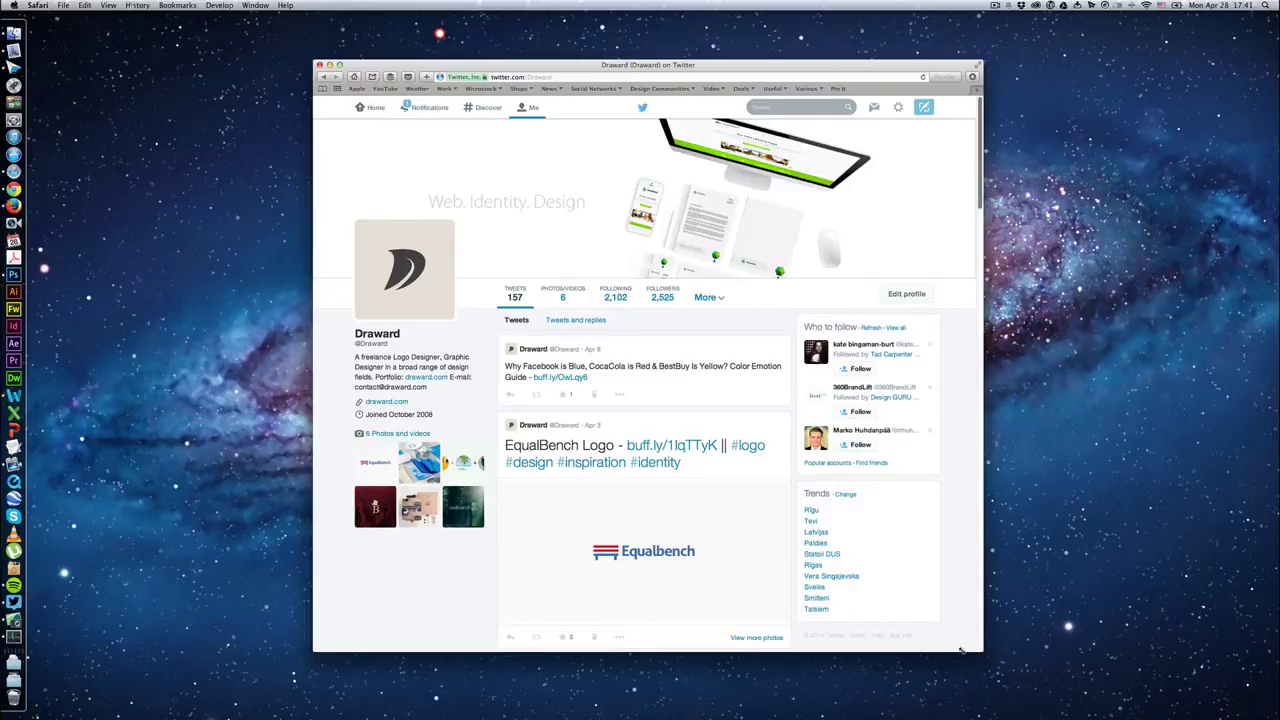
Shrink the Safari window showing the Twitter profile page to a smaller size.
mouse_move(984, 668)
left_mouse_down()
mouse_move(731, 652)
mouse_move(967, 670)
left_mouse_up()
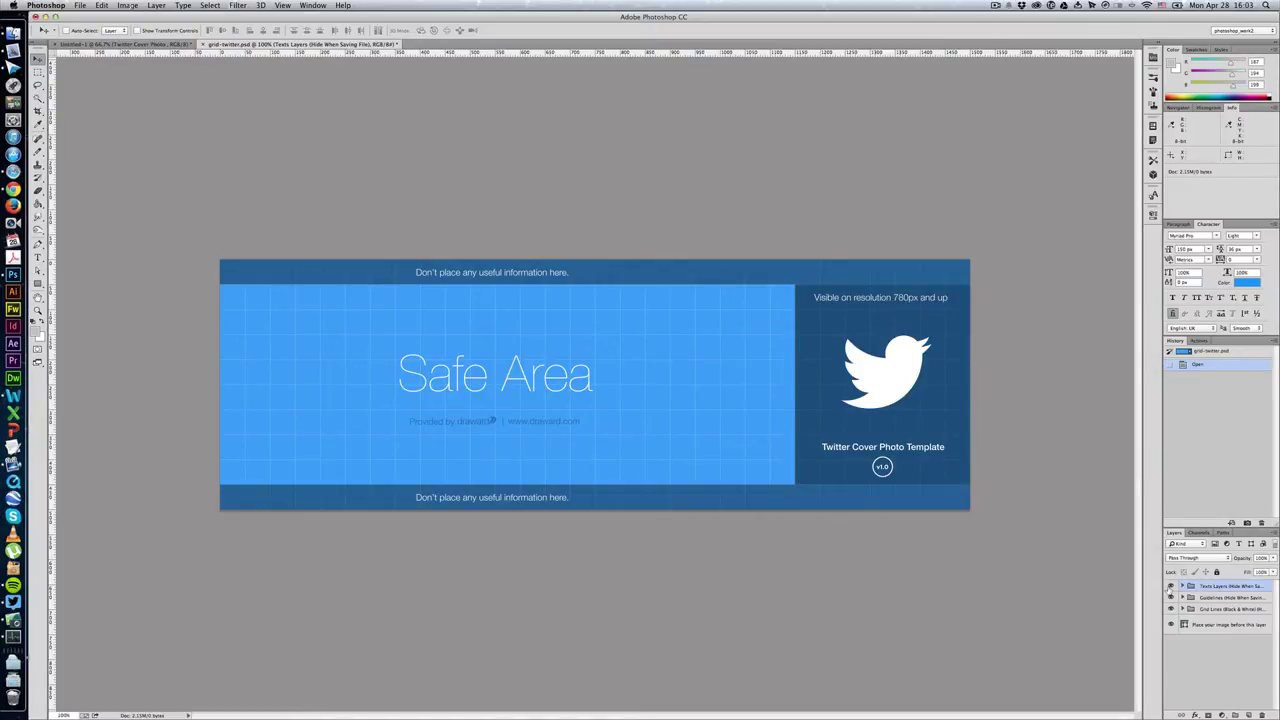
Hide the Texts layer group, removing the template labels and Twitter bird from view.
left_click(1171, 586)
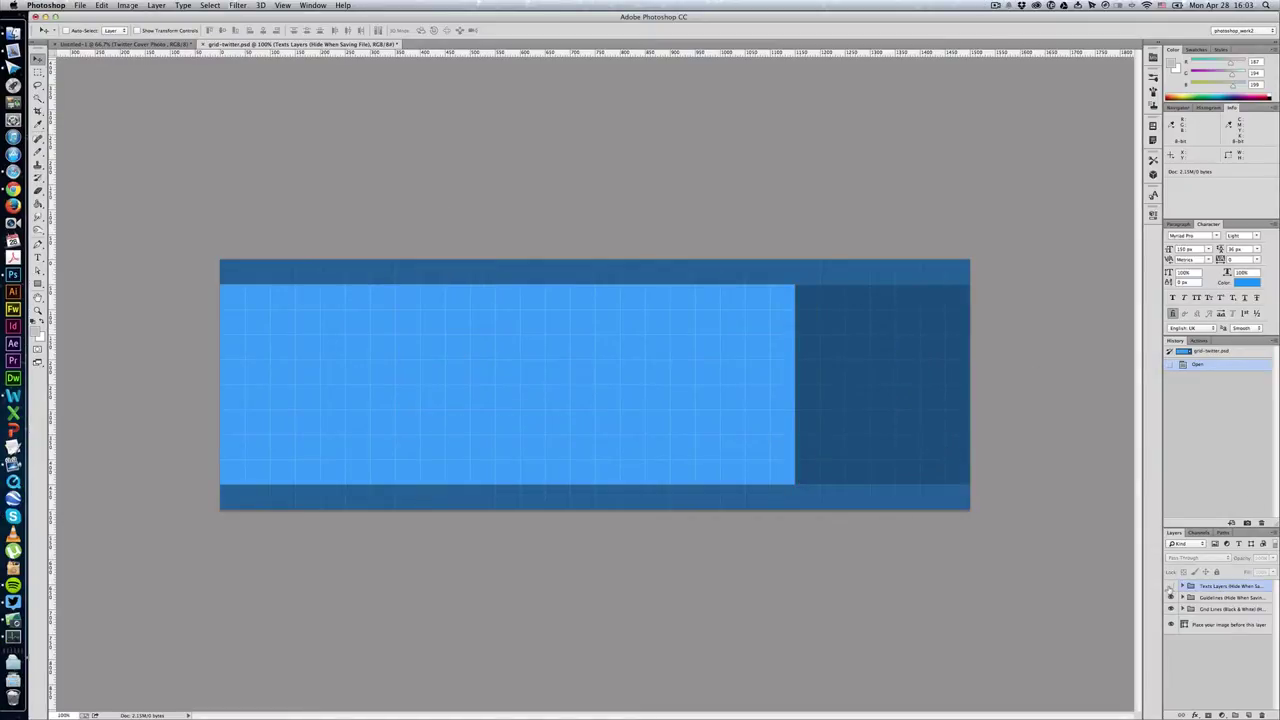
left_click(1171, 586)
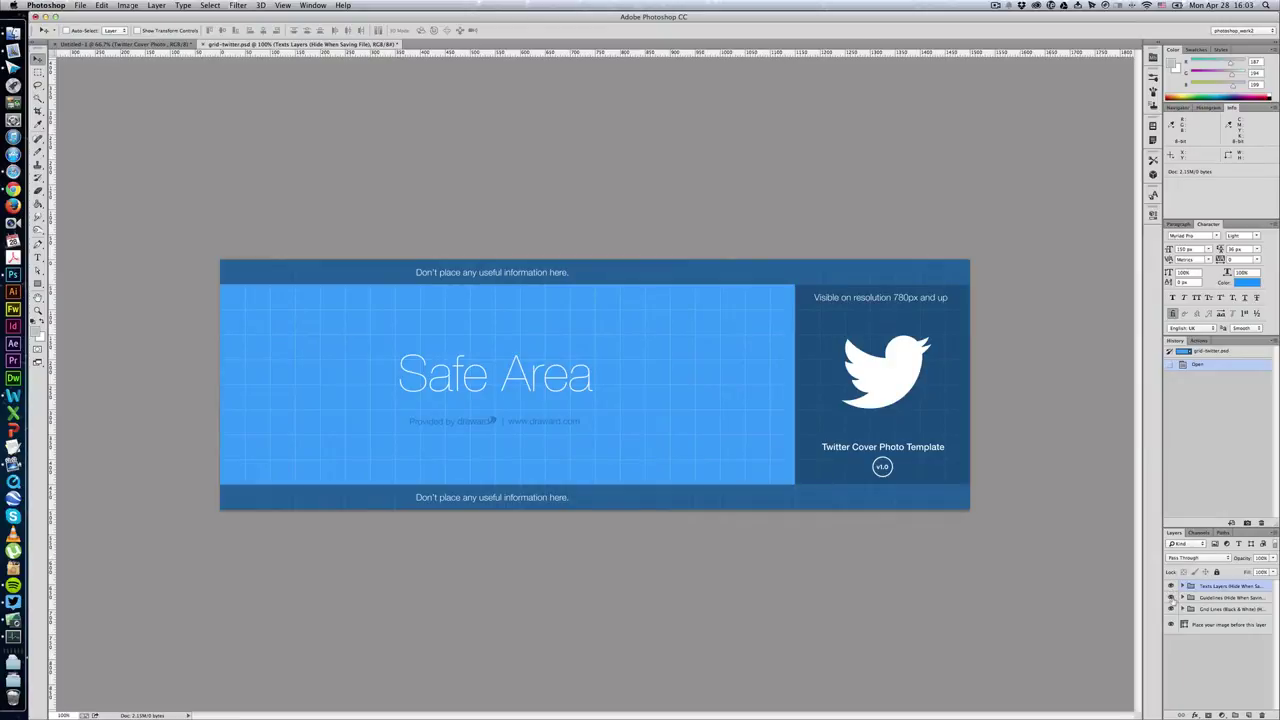
left_click(1171, 597)
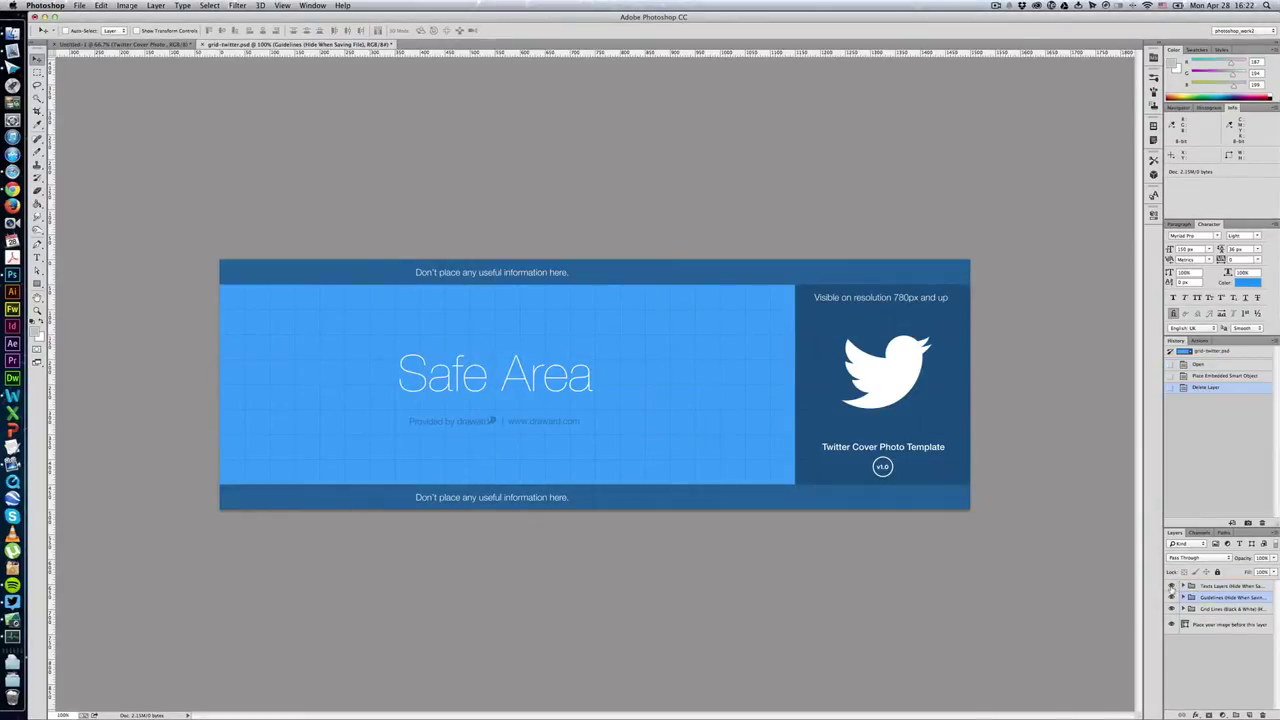
left_click(1171, 586)
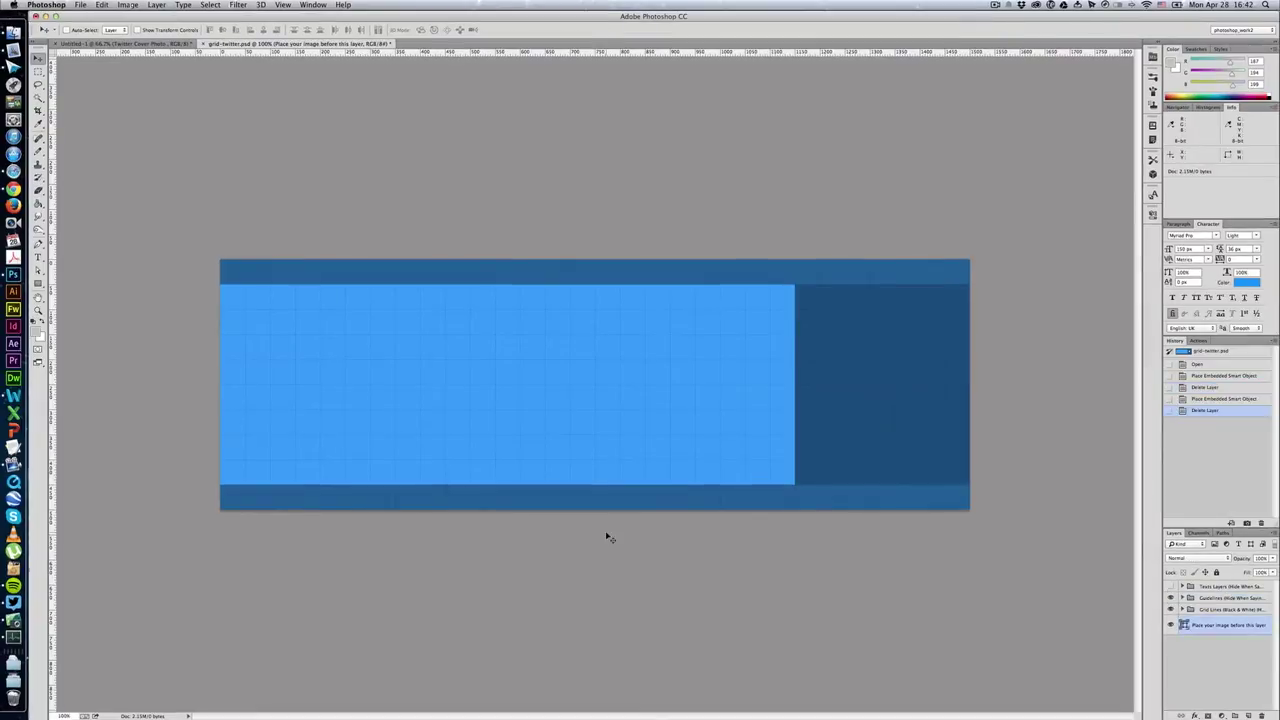
left_click(80, 5)
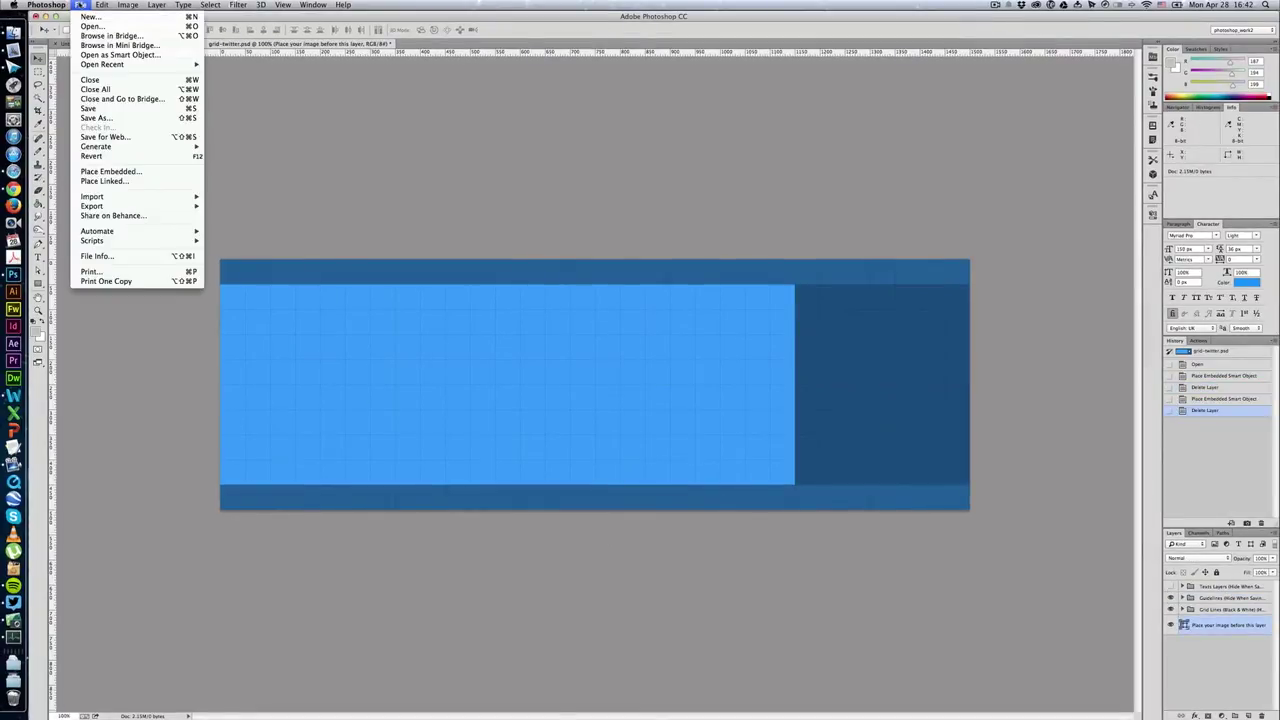
Embed twitter-cover-image.png in the template, scaled up to span the cover area.
left_click(110, 172)
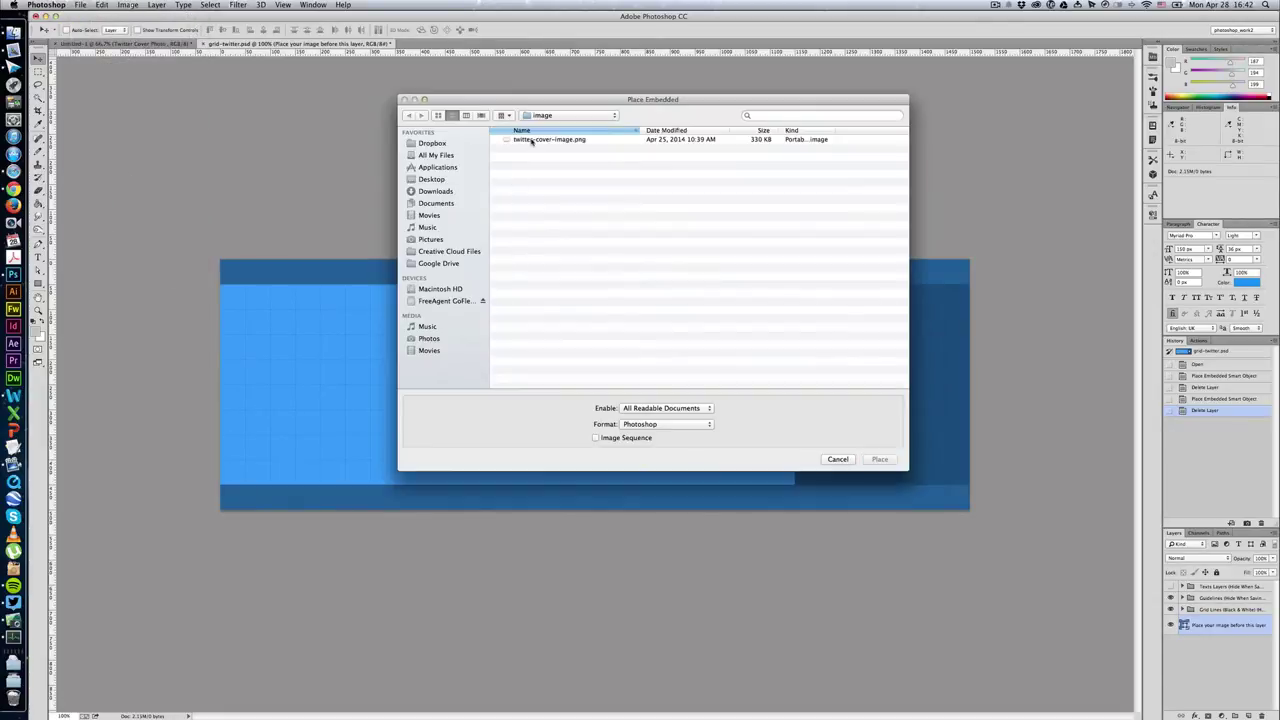
left_click(533, 140)
double_click(530, 147)
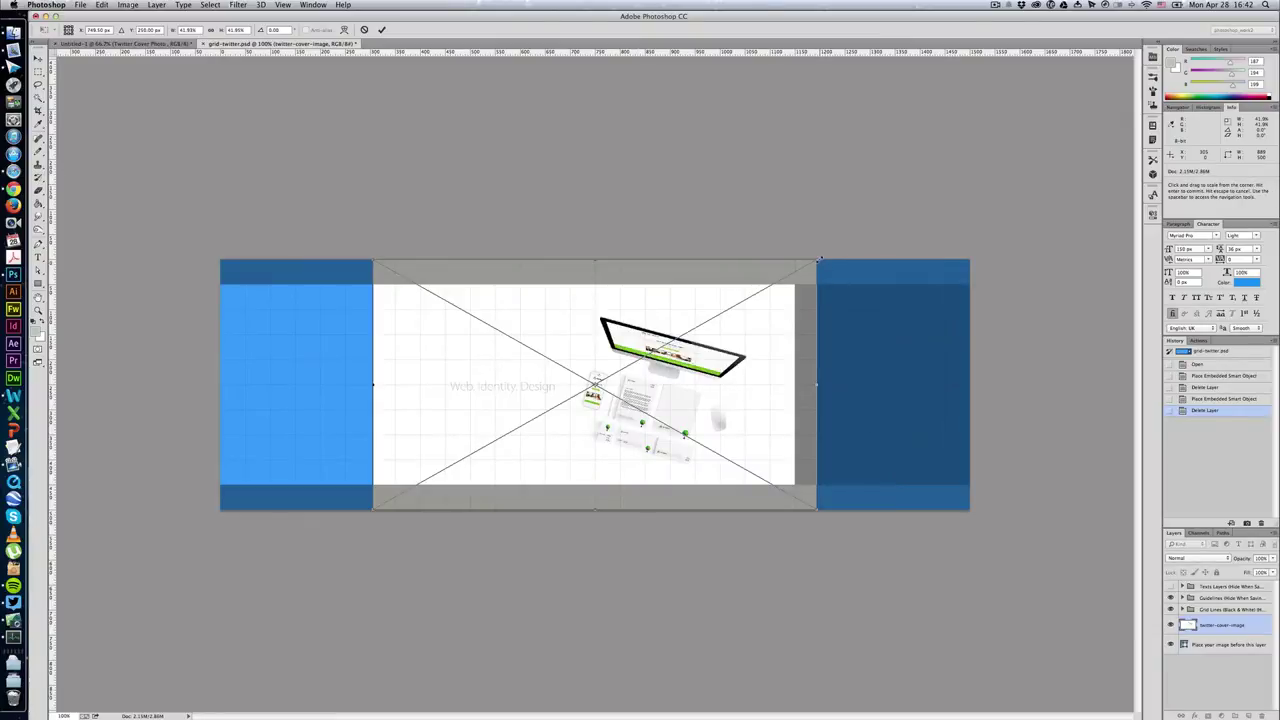
left_click_drag(837, 246, 996, 197)
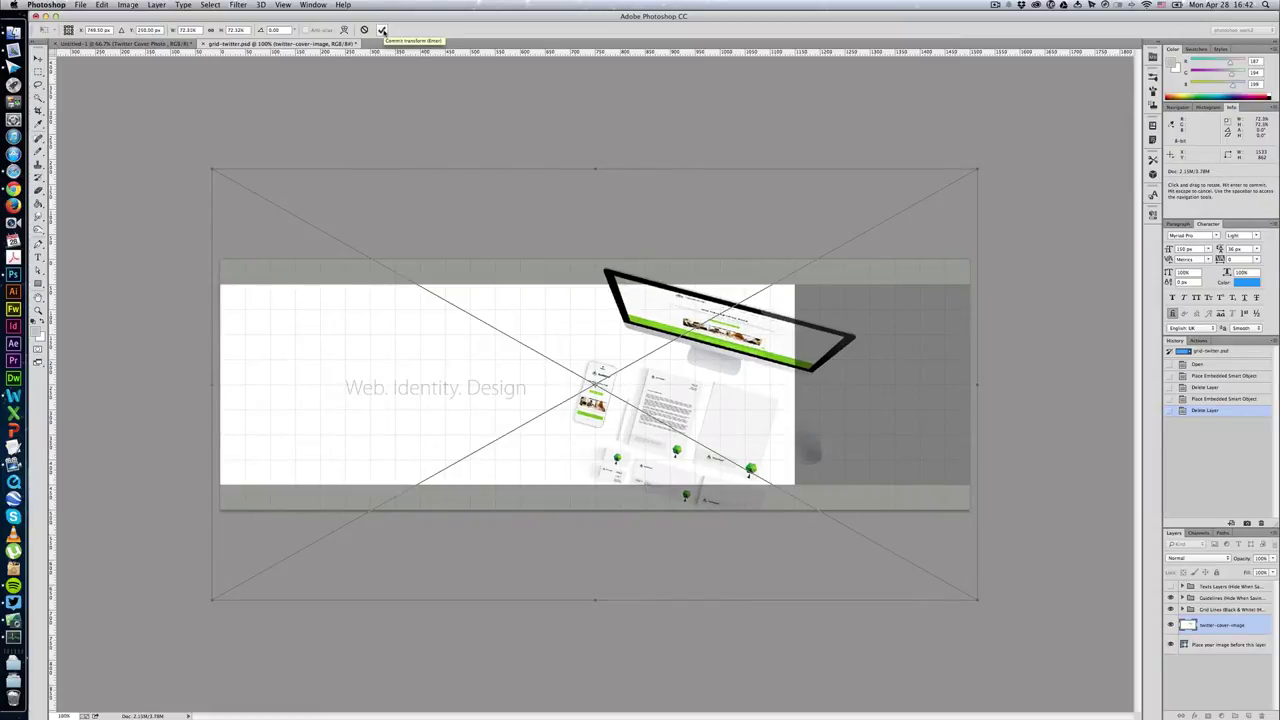
left_click(381, 30)
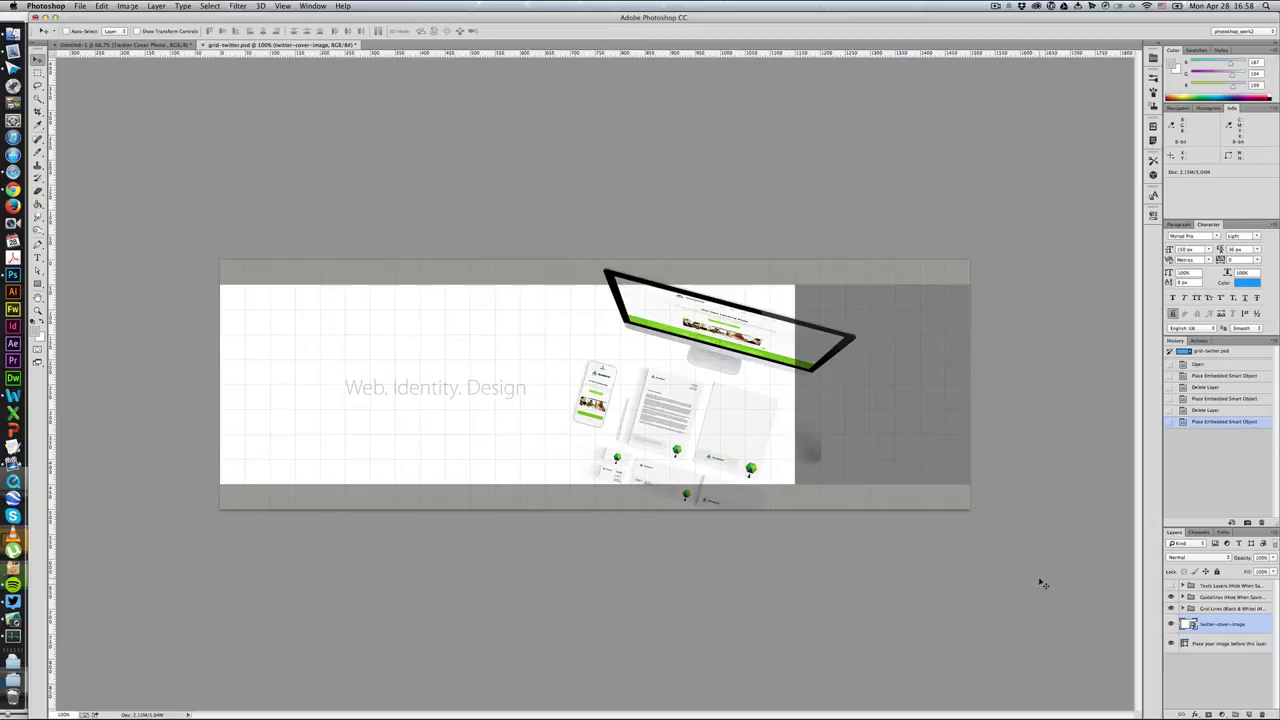
Hide the Guidelines layer and set Save for Web to JPEG at Maximum quality.
left_click(1172, 597)
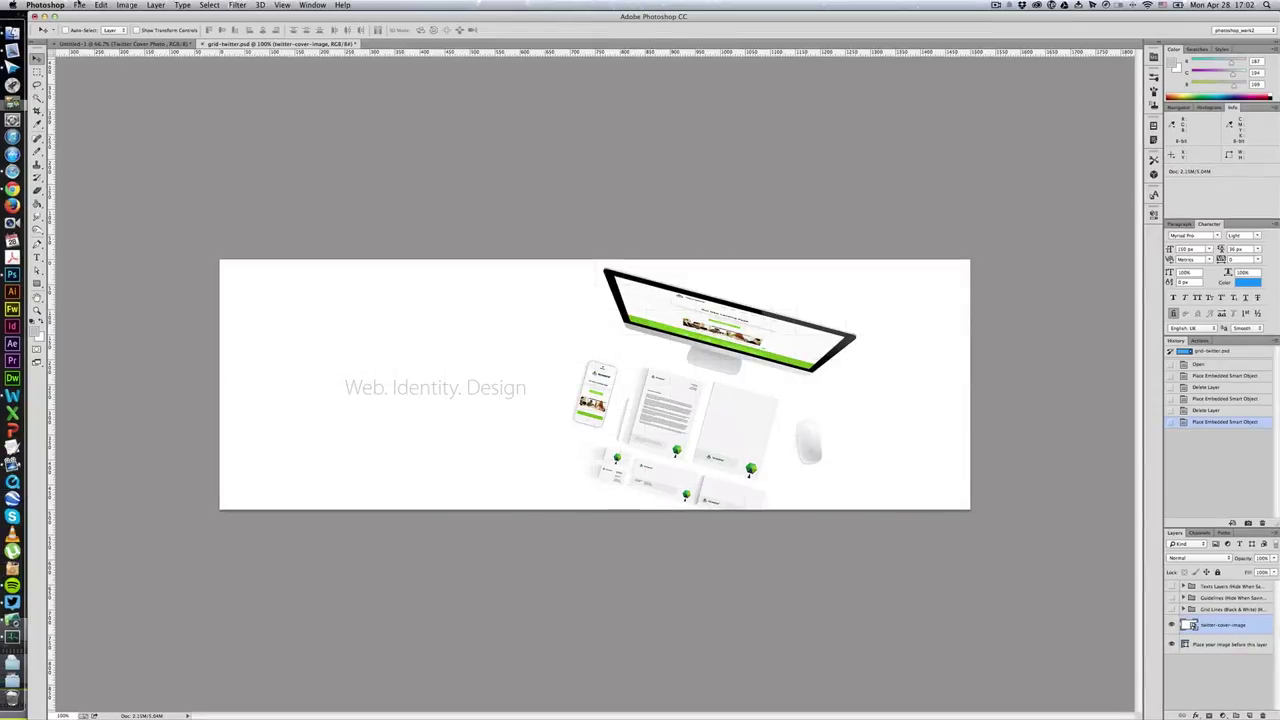
left_click(79, 5)
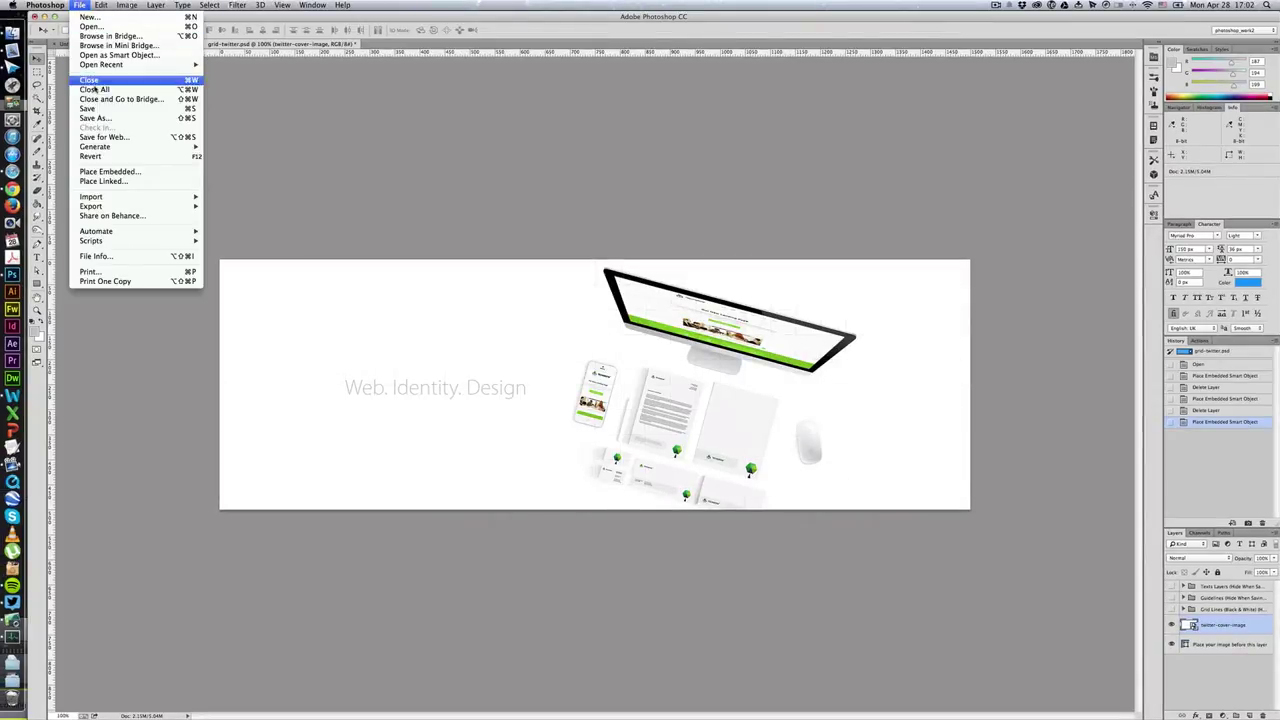
left_click(104, 137)
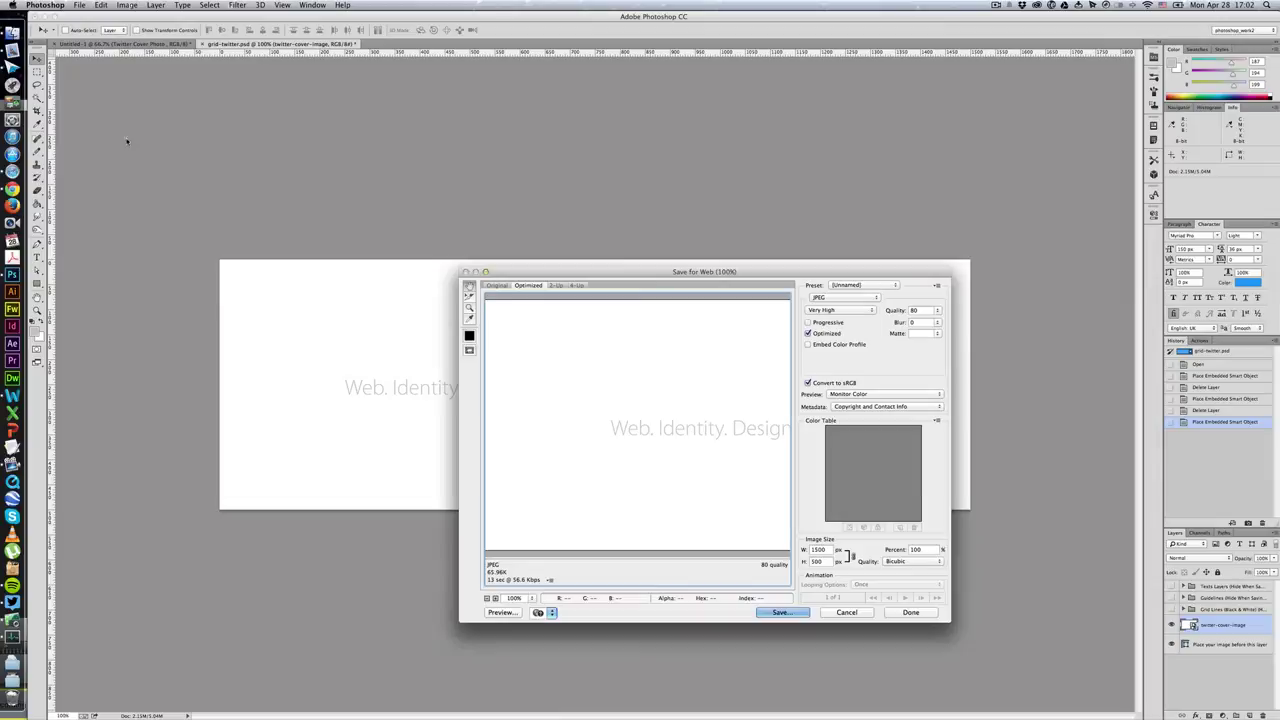
left_click(845, 312)
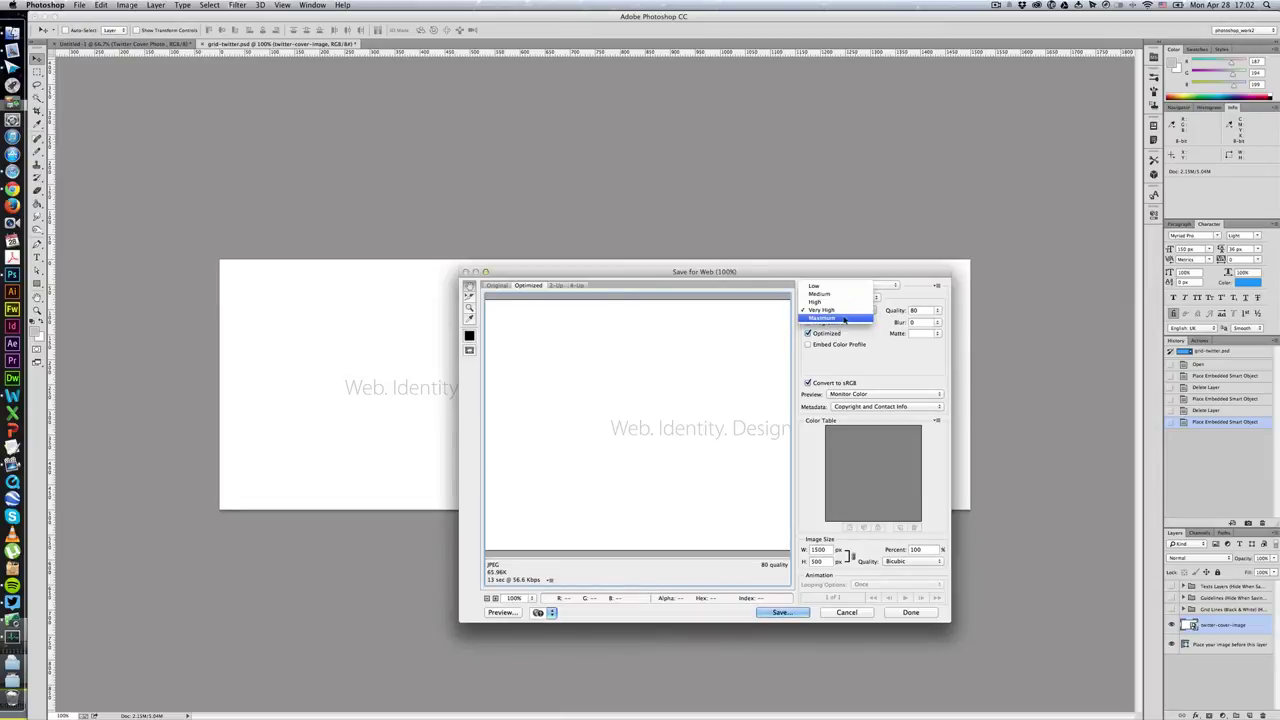
left_click(845, 317)
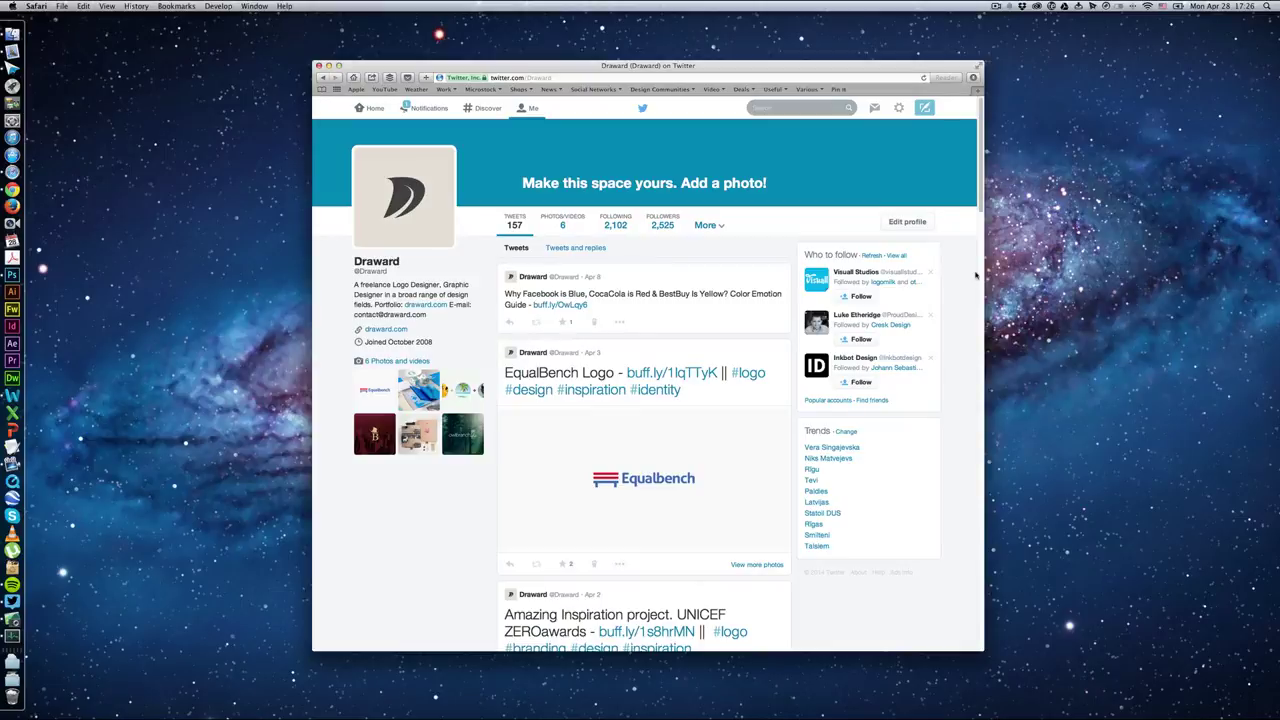
left_click(899, 110)
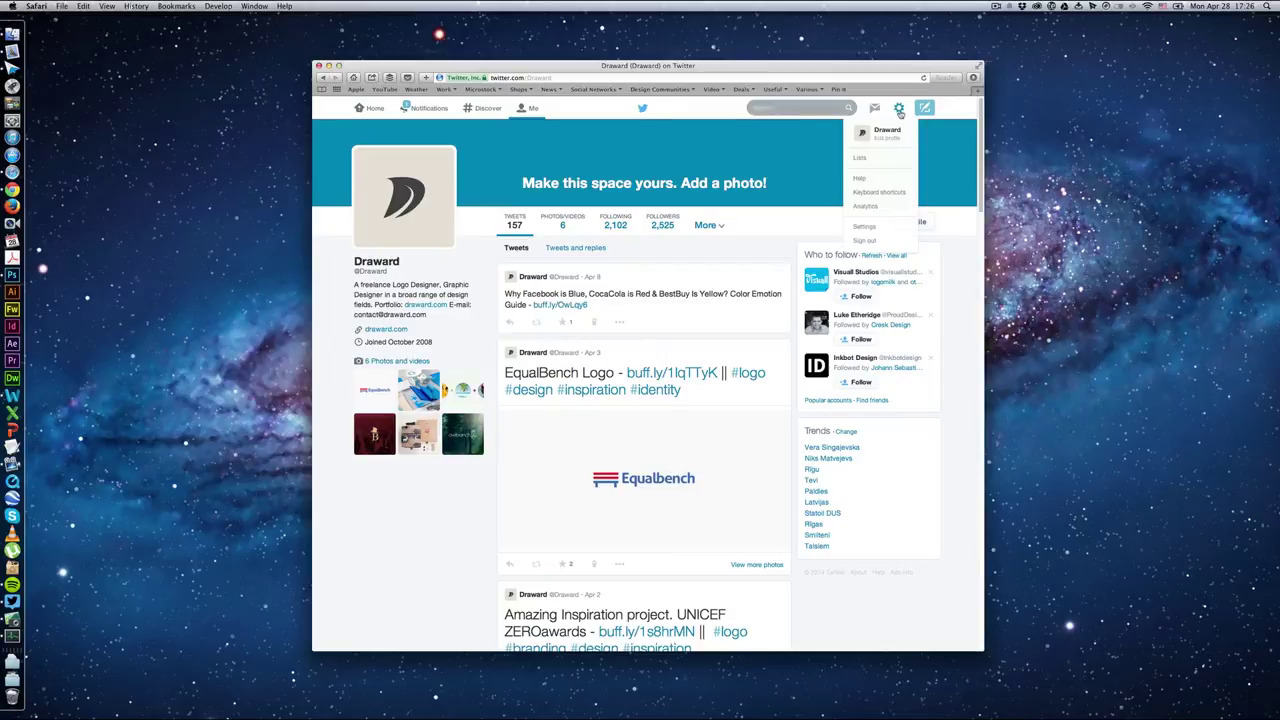
left_click(884, 226)
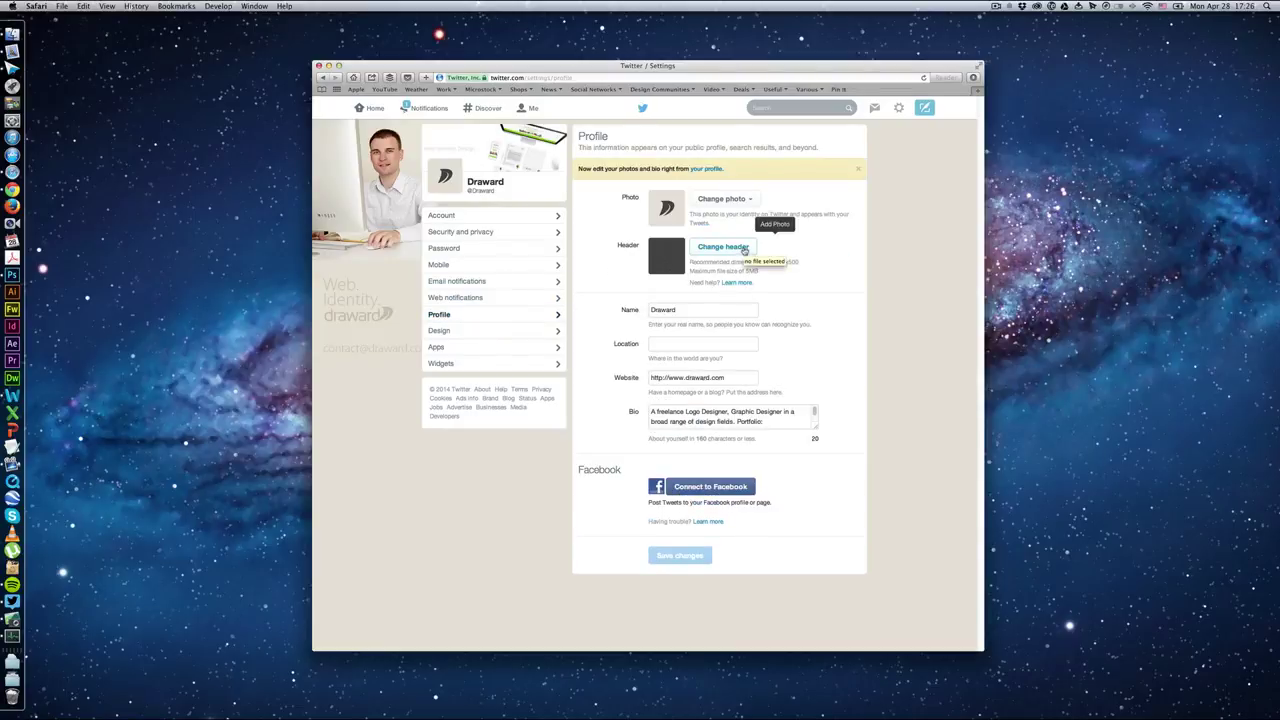
left_click(743, 248)
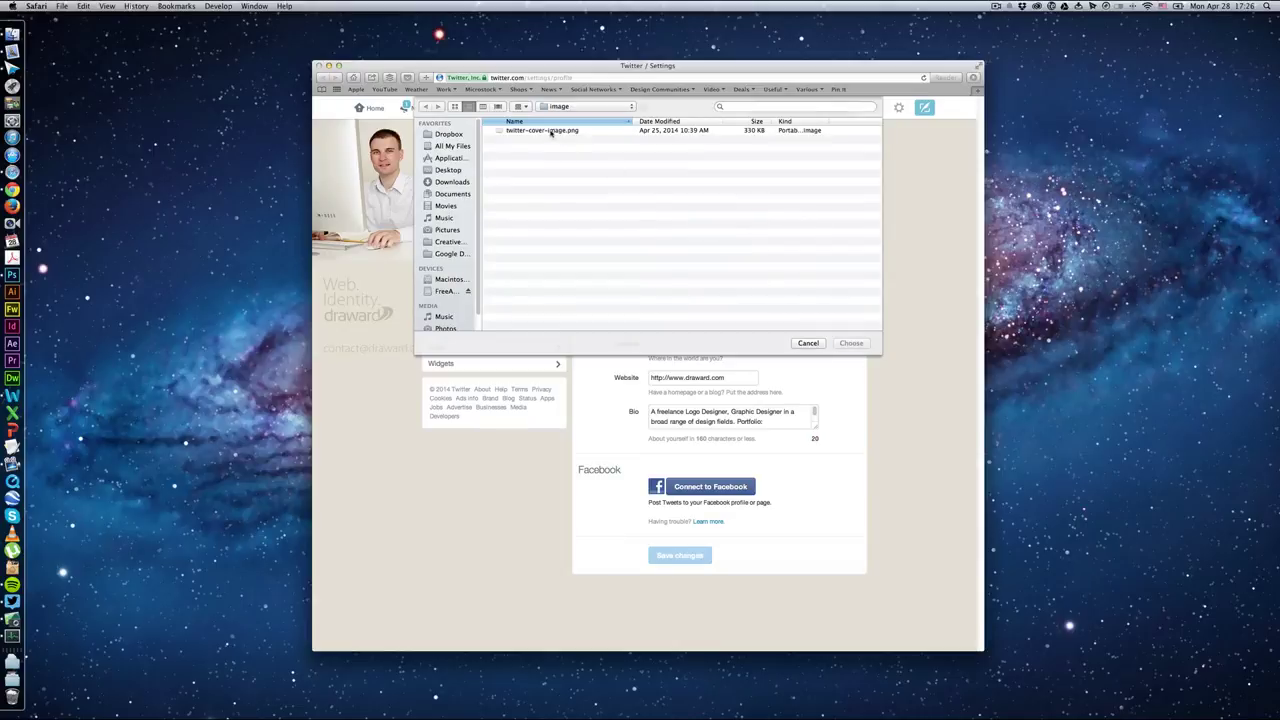
double_click(550, 131)
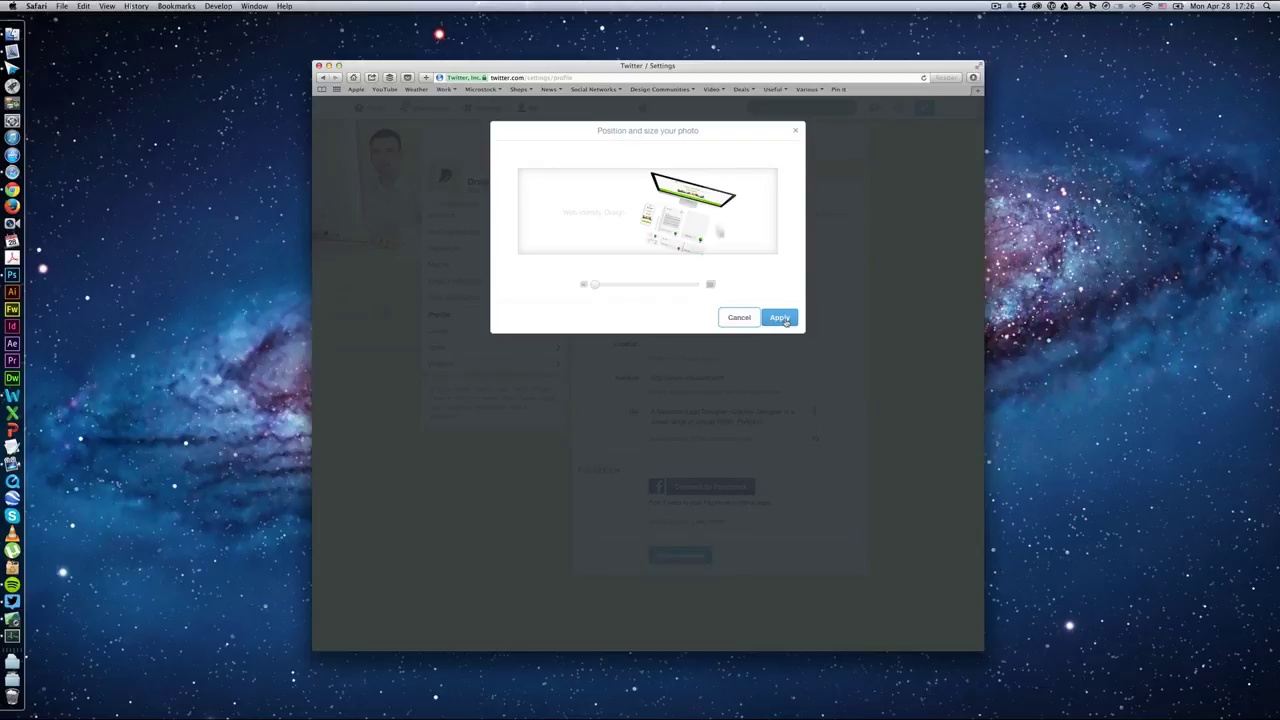
Apply the header photo's position and size to accept the cover image.
left_click(780, 318)
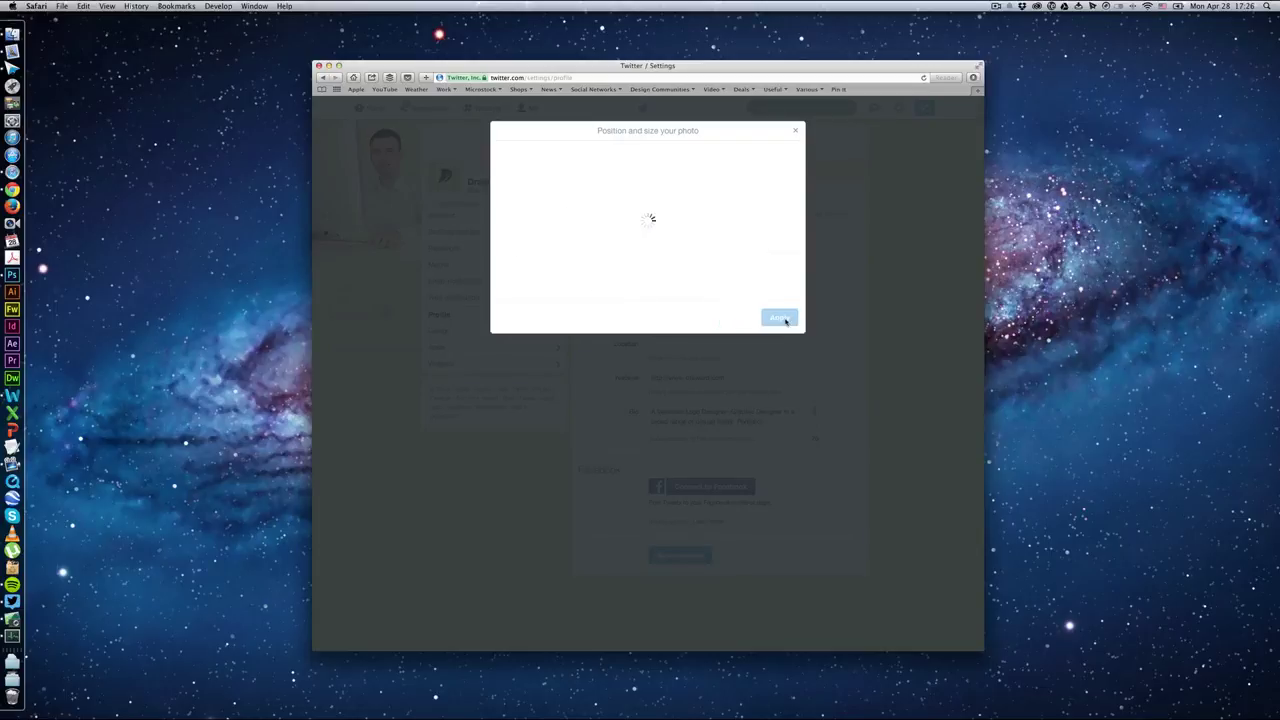